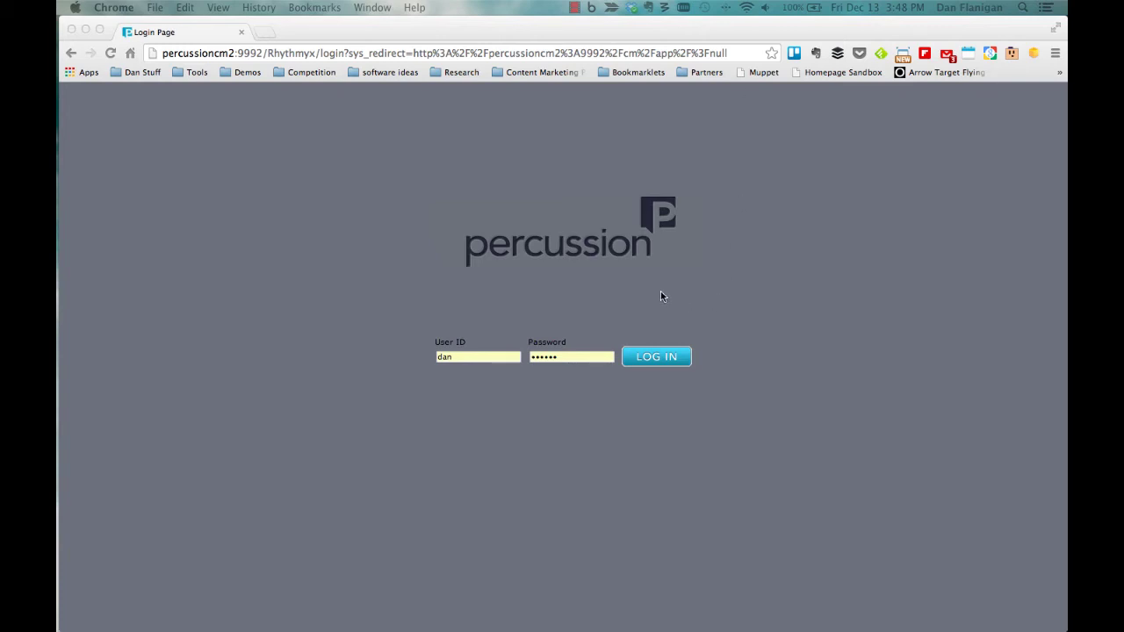
Step: Log in to Percussion CM1 to reach the Dashboard
click(642, 360)
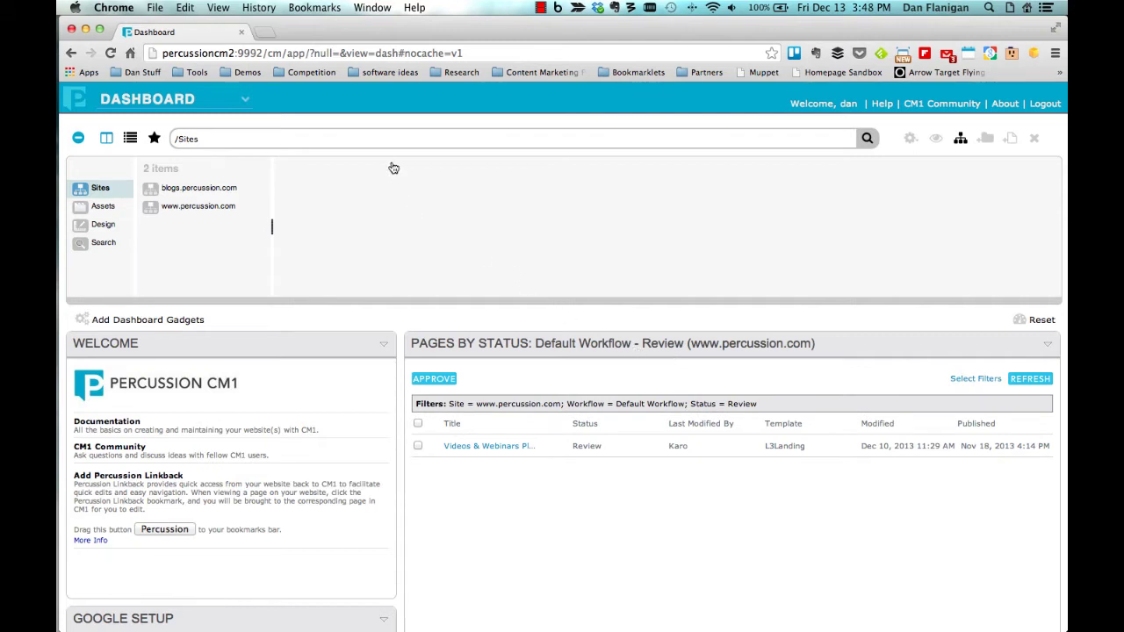
click(244, 101)
click(233, 187)
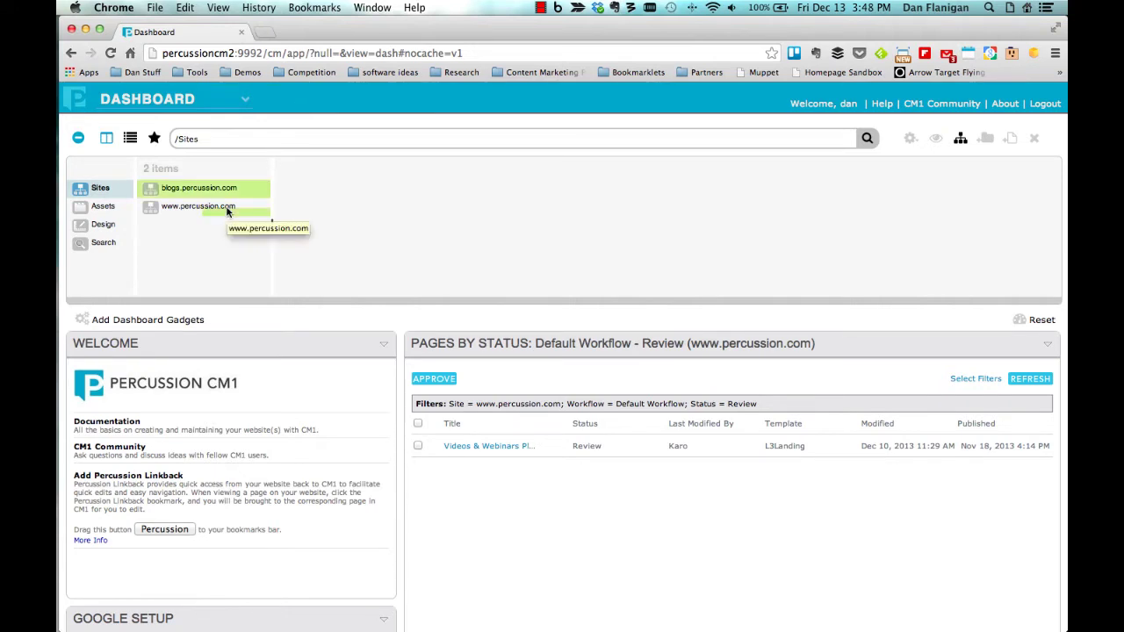
click(228, 209)
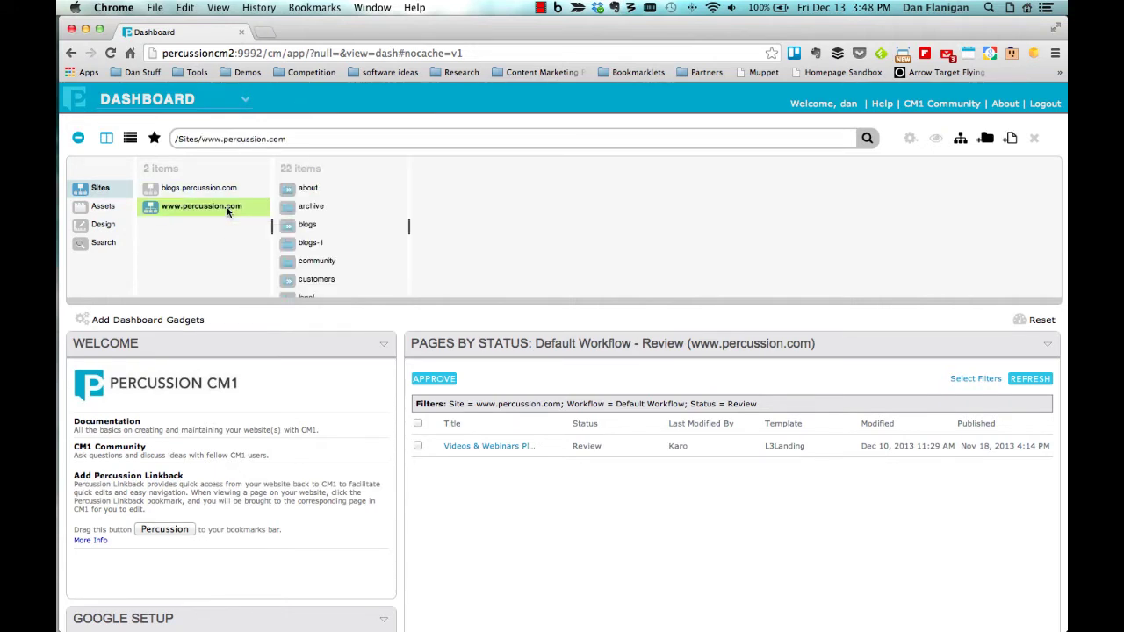
click(301, 226)
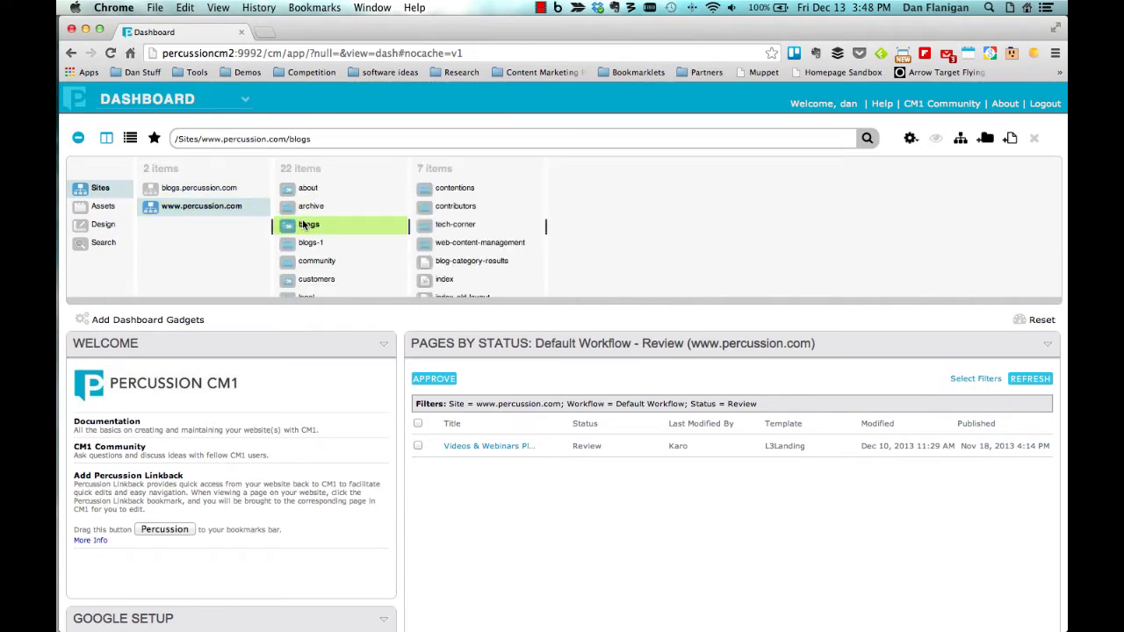
click(463, 249)
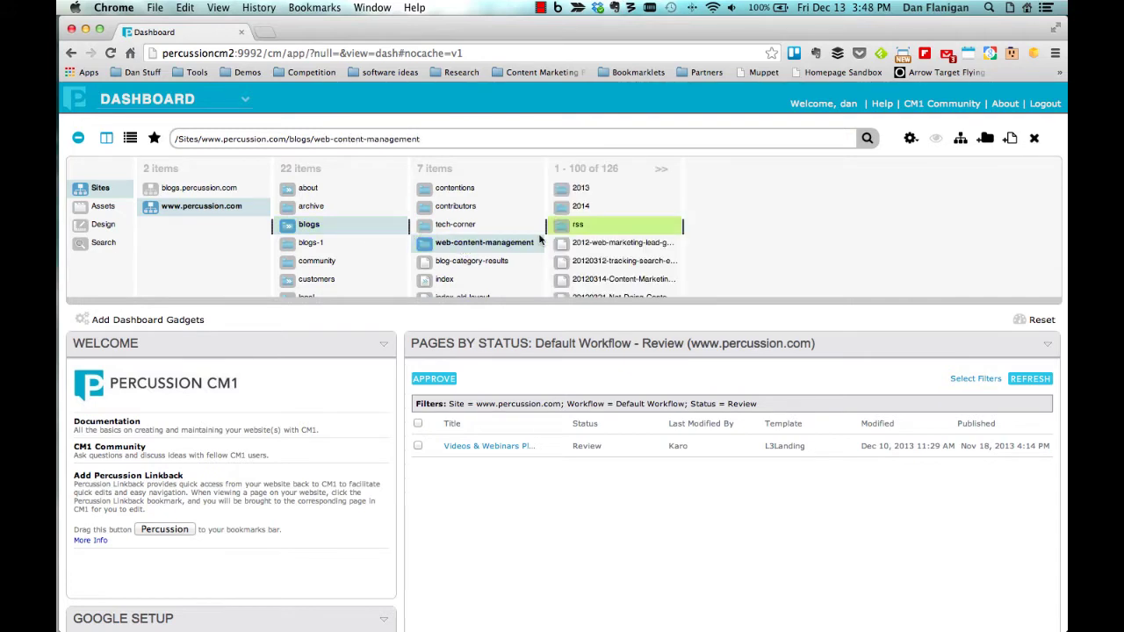
click(579, 187)
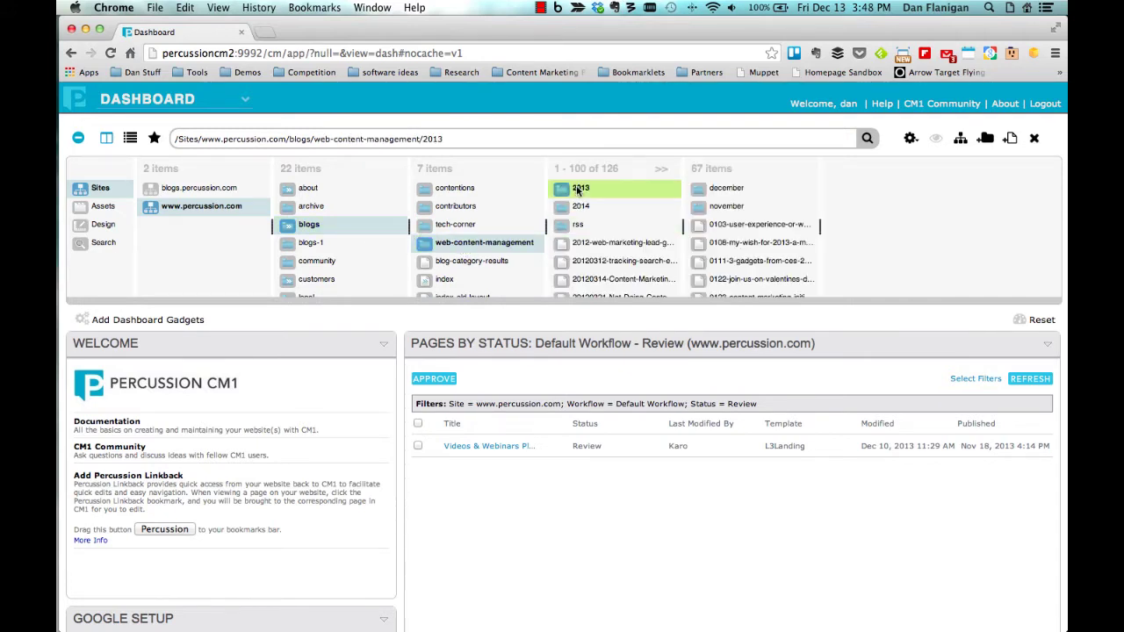
click(714, 192)
click(852, 205)
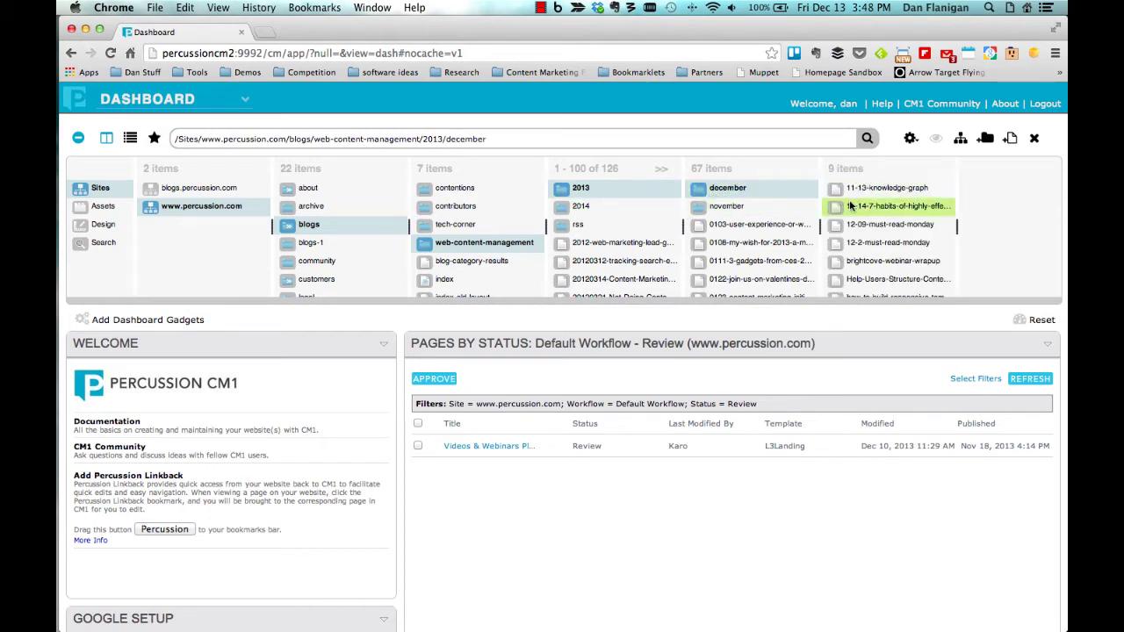
Step: Open the 12-2-must-read-monday post, then the archived analytics-measuring page from favourites
double_click(849, 245)
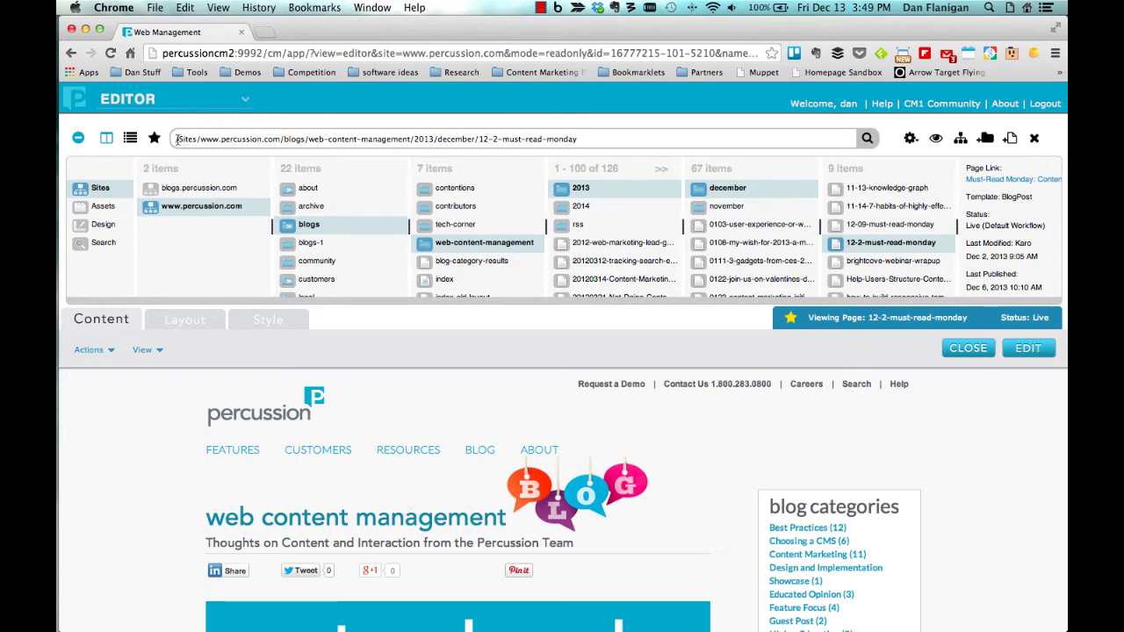
click(155, 140)
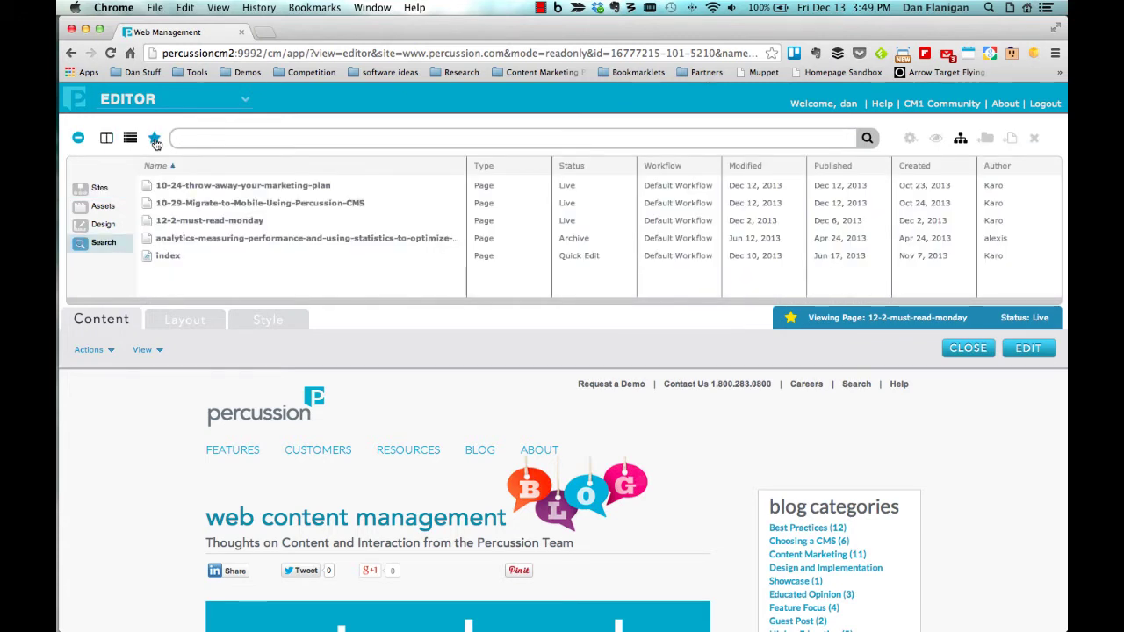
double_click(198, 239)
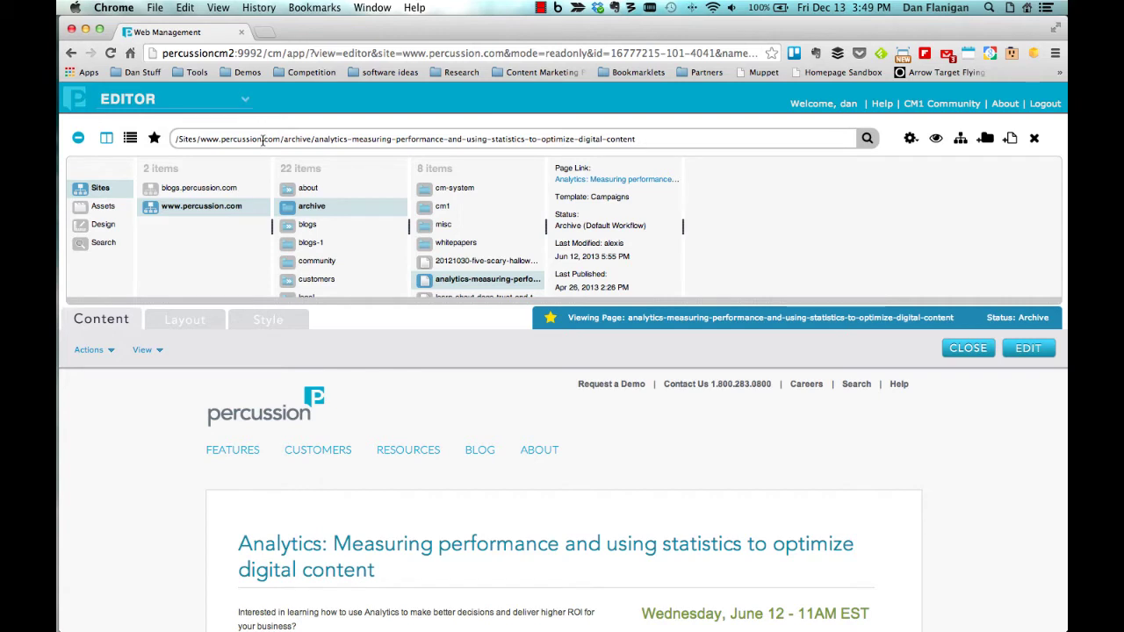
Step: Search for 'analyt', sort results by Published date, and open the Content-Effectiveness asset
triple_click(639, 136)
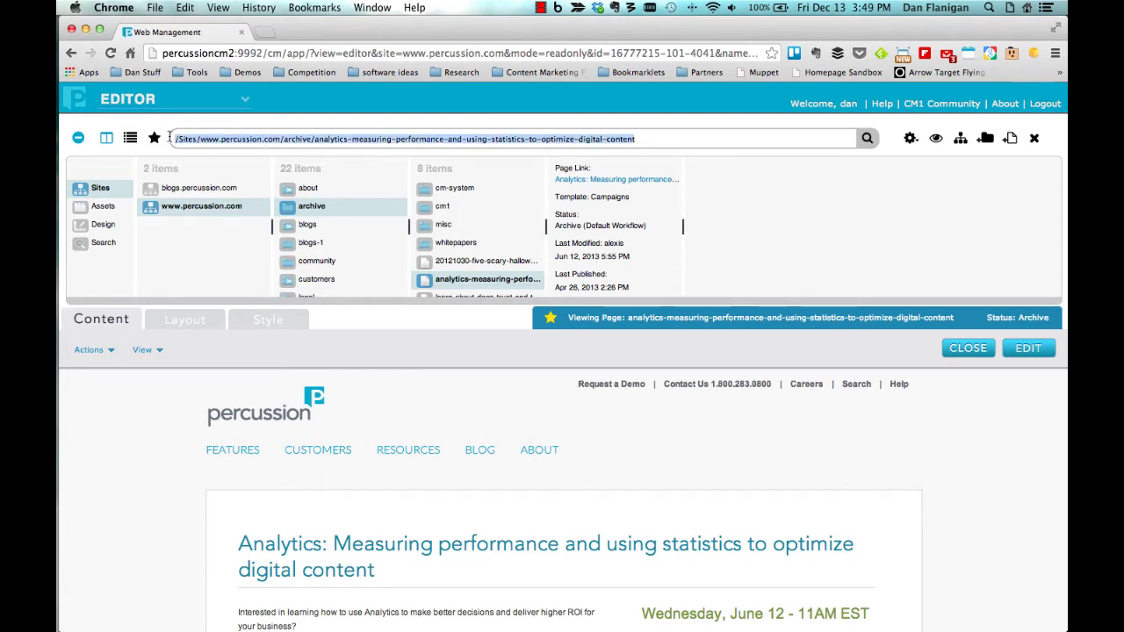
text(analytics)
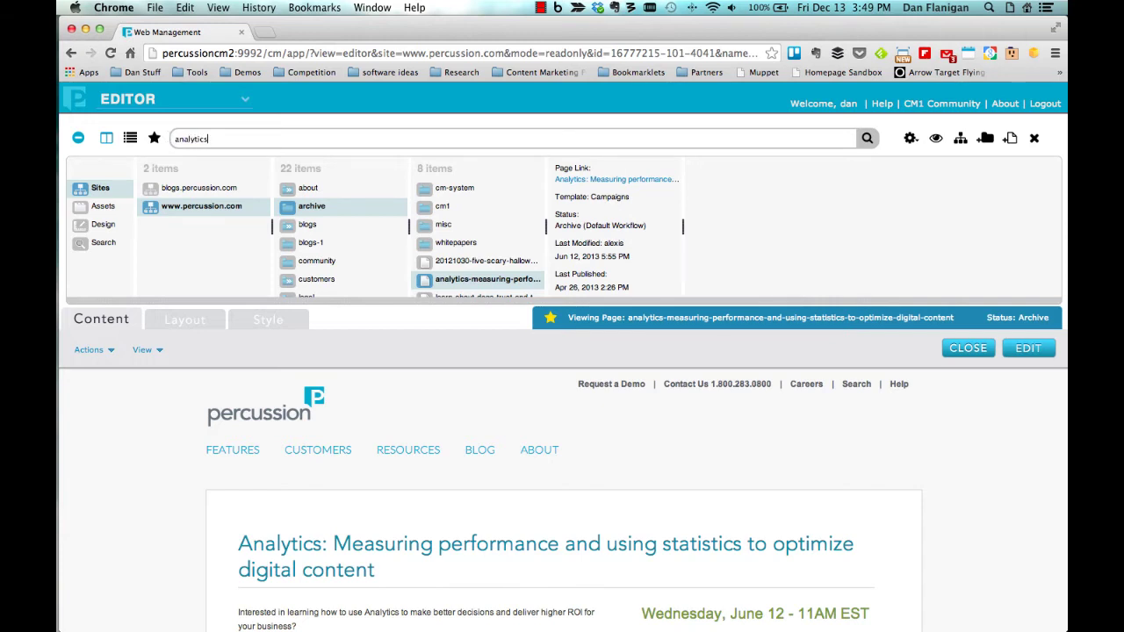
key(Return)
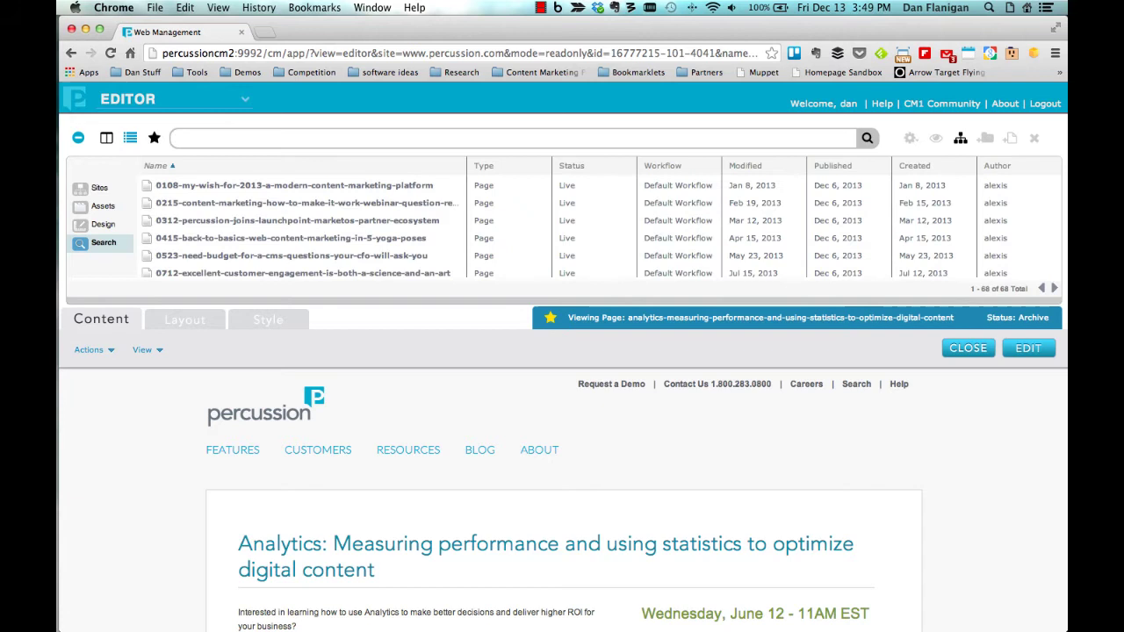
click(827, 167)
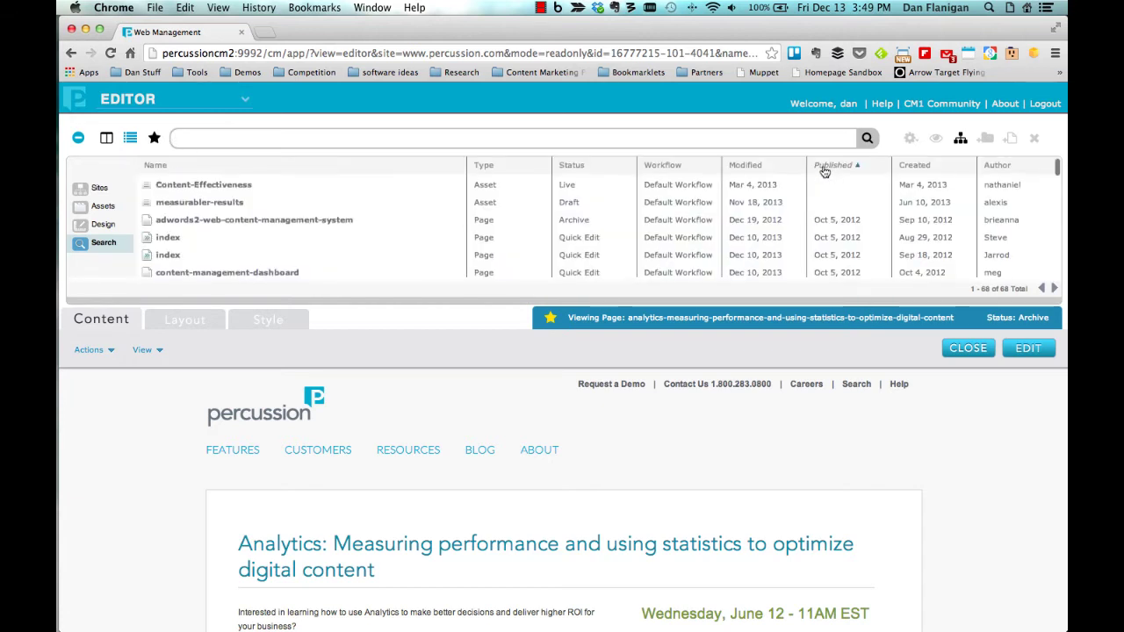
double_click(220, 186)
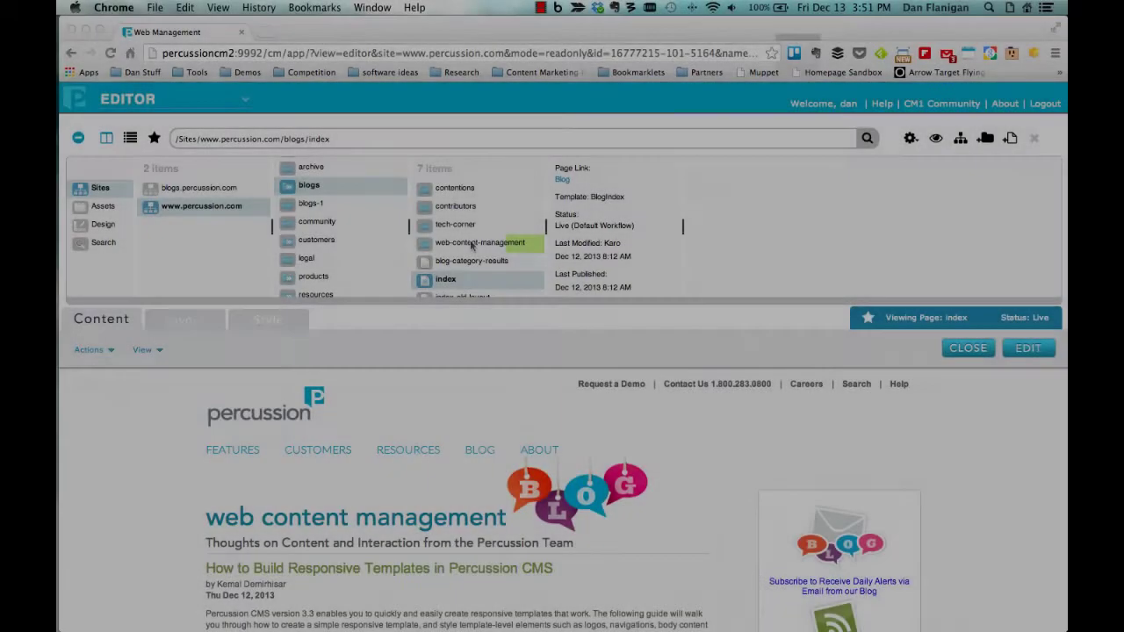
Step: Go back to the web-content-management > 2013 > december blog folder
click(471, 246)
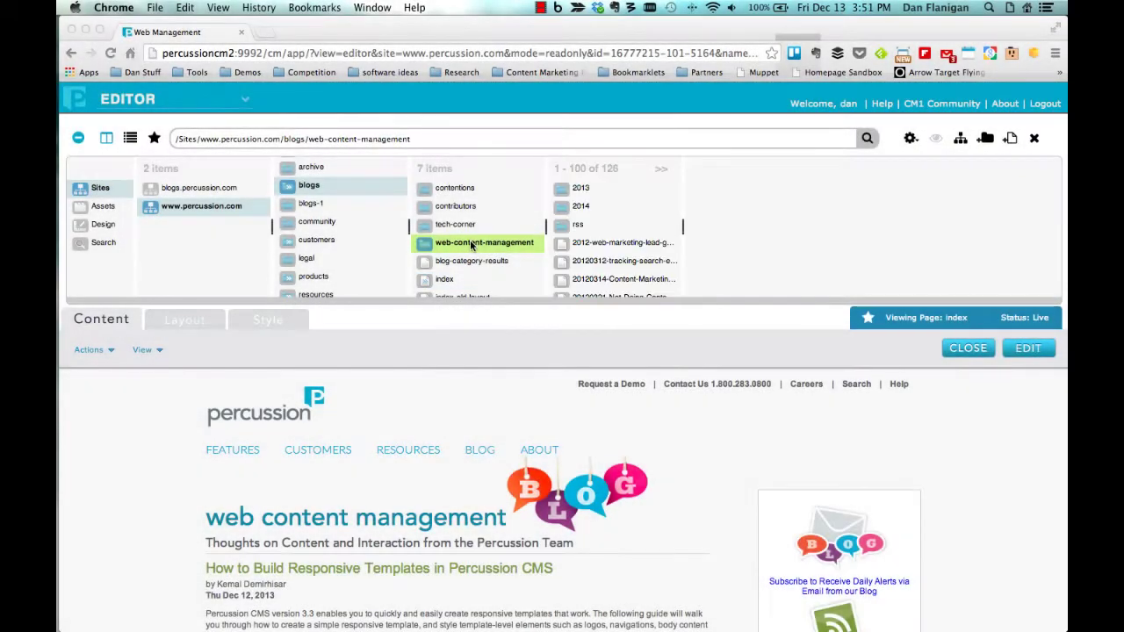
click(575, 189)
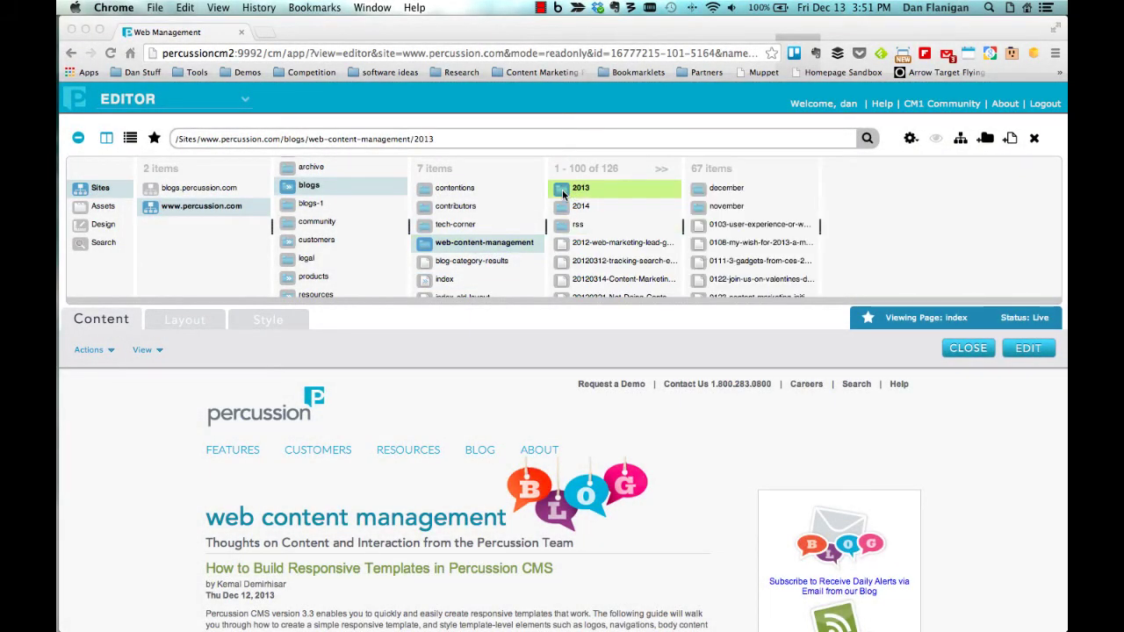
click(718, 189)
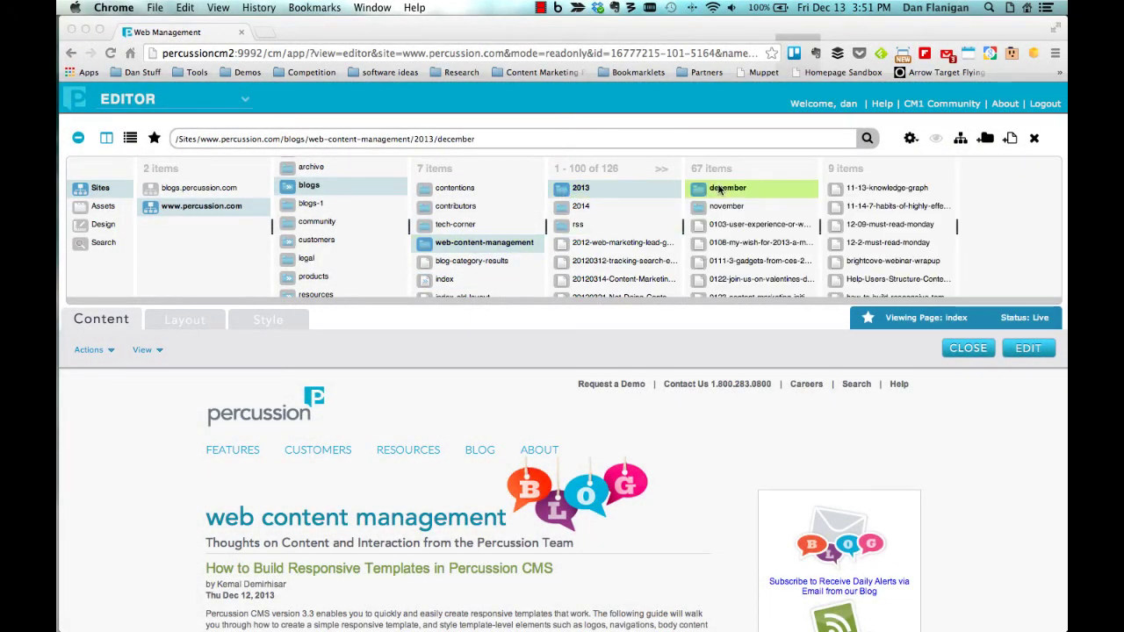
Step: Start a new page from the BlogPost template with display title 'abc'
click(1011, 141)
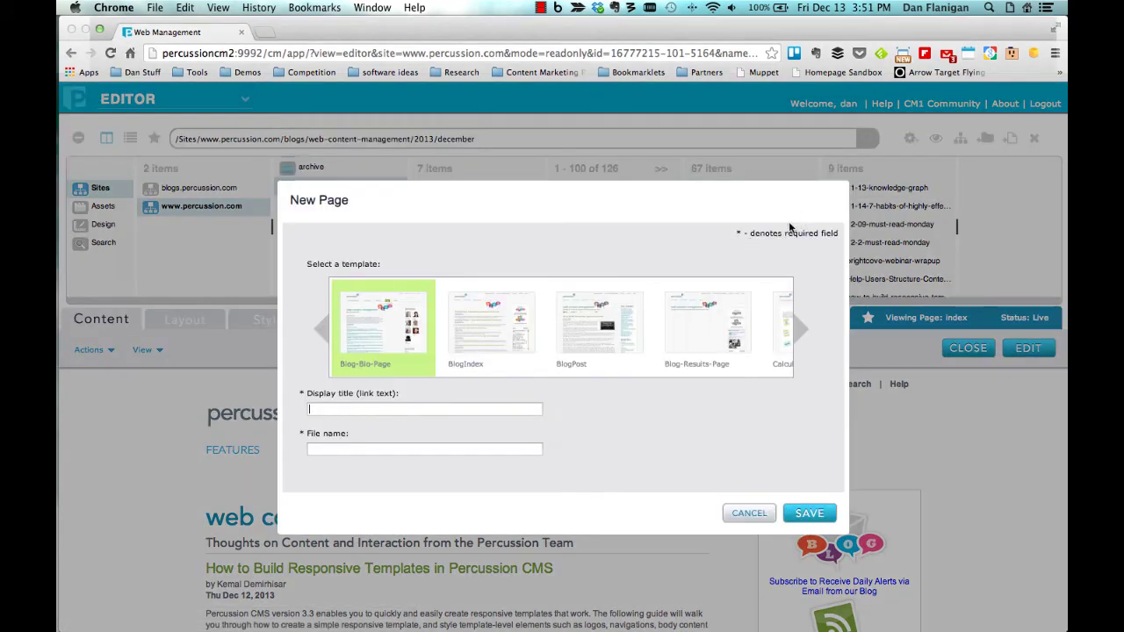
click(583, 322)
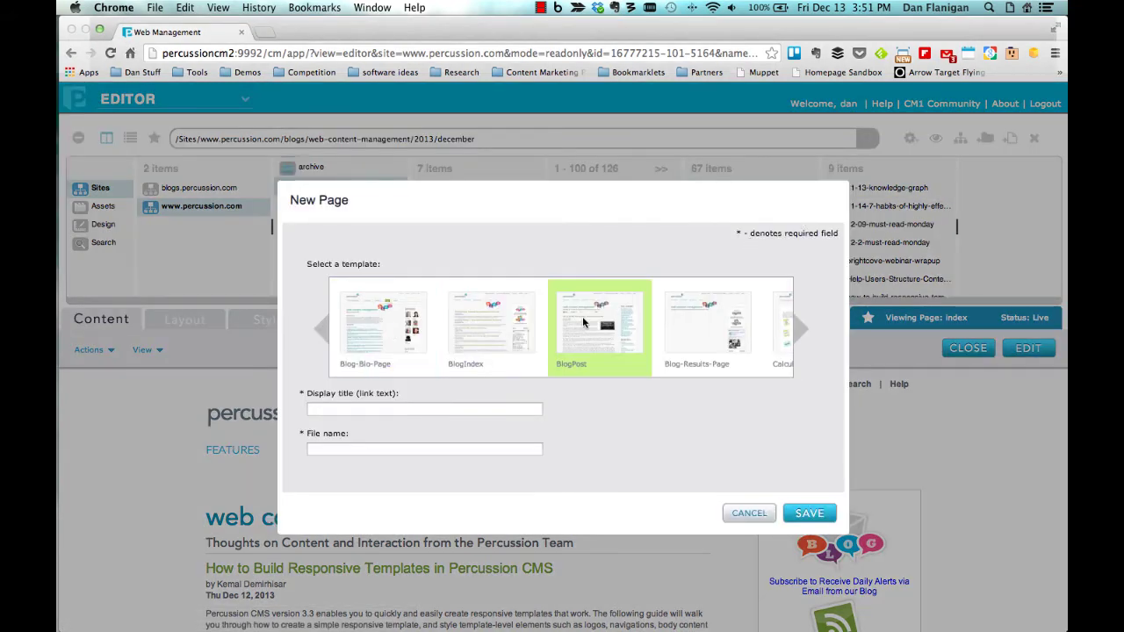
click(401, 409)
text(abc)
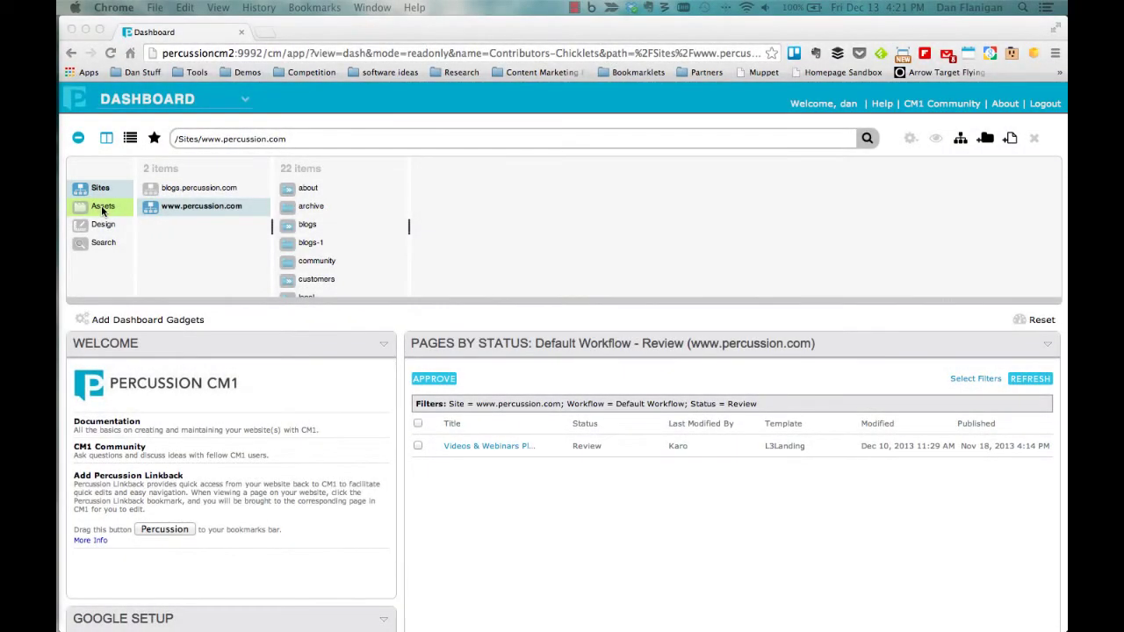
click(103, 207)
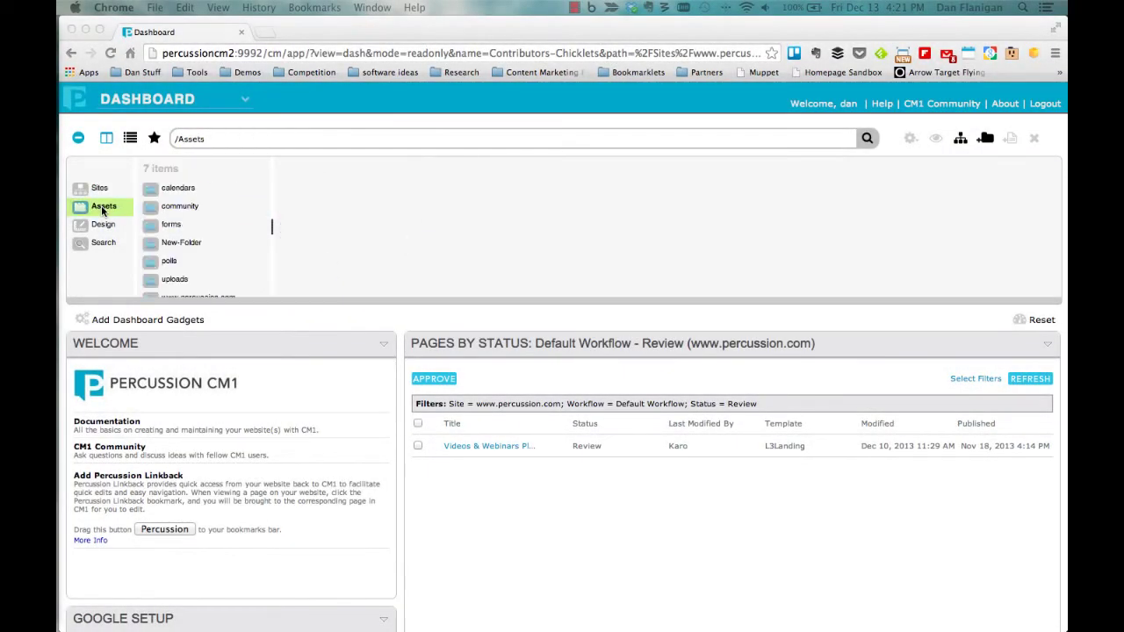
drag(180, 206, 182, 241)
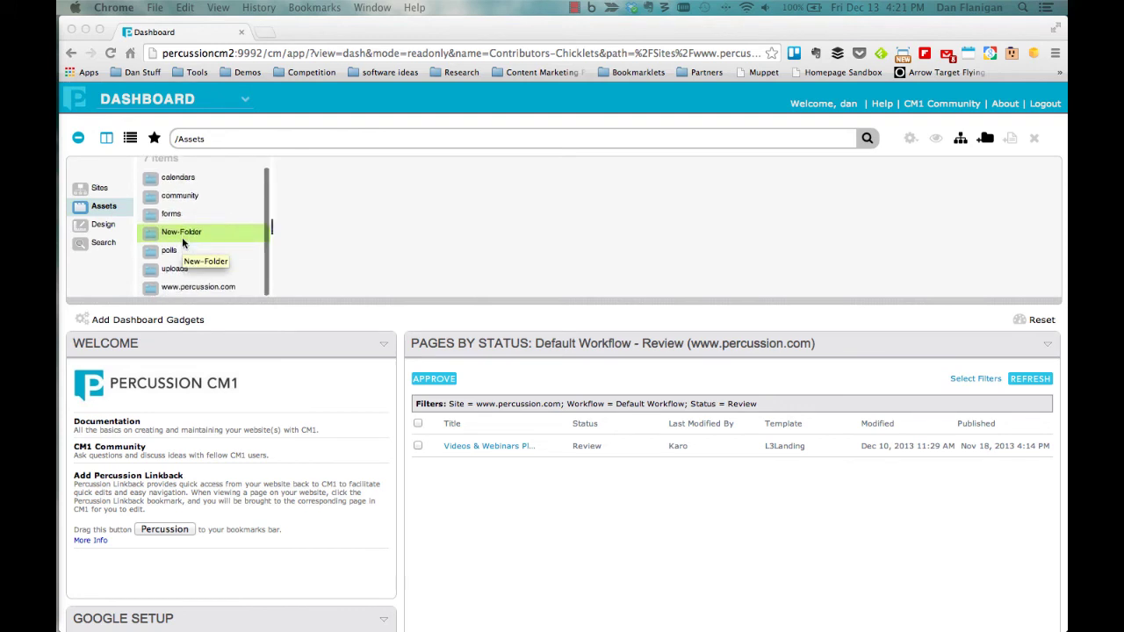
click(172, 287)
scroll(337, 252, down, 1)
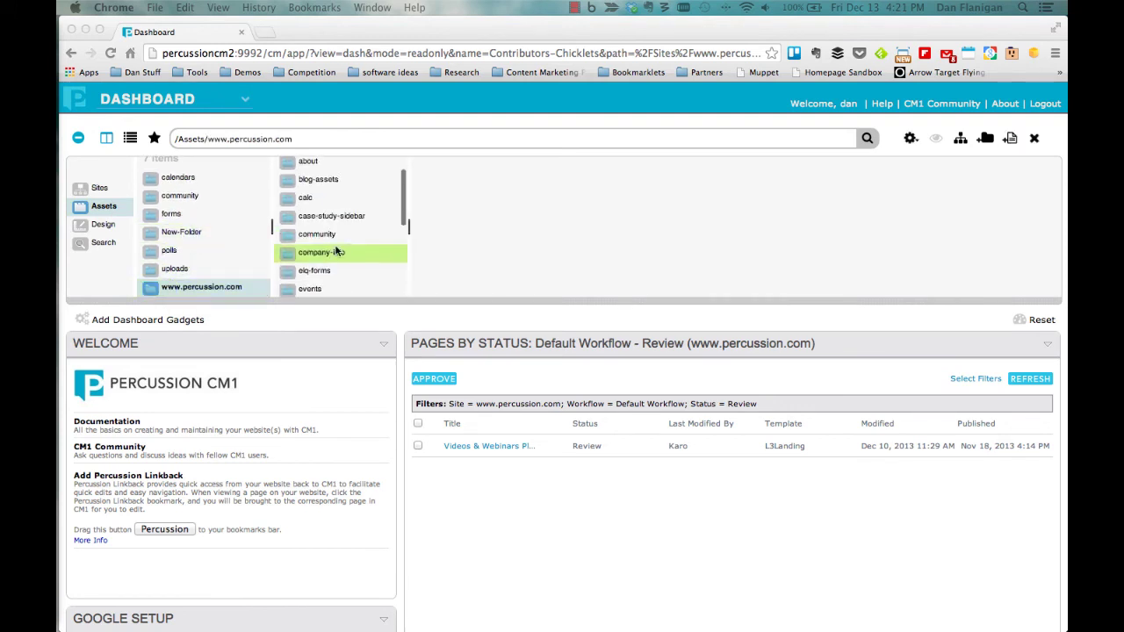
scroll(336, 252, down, 5)
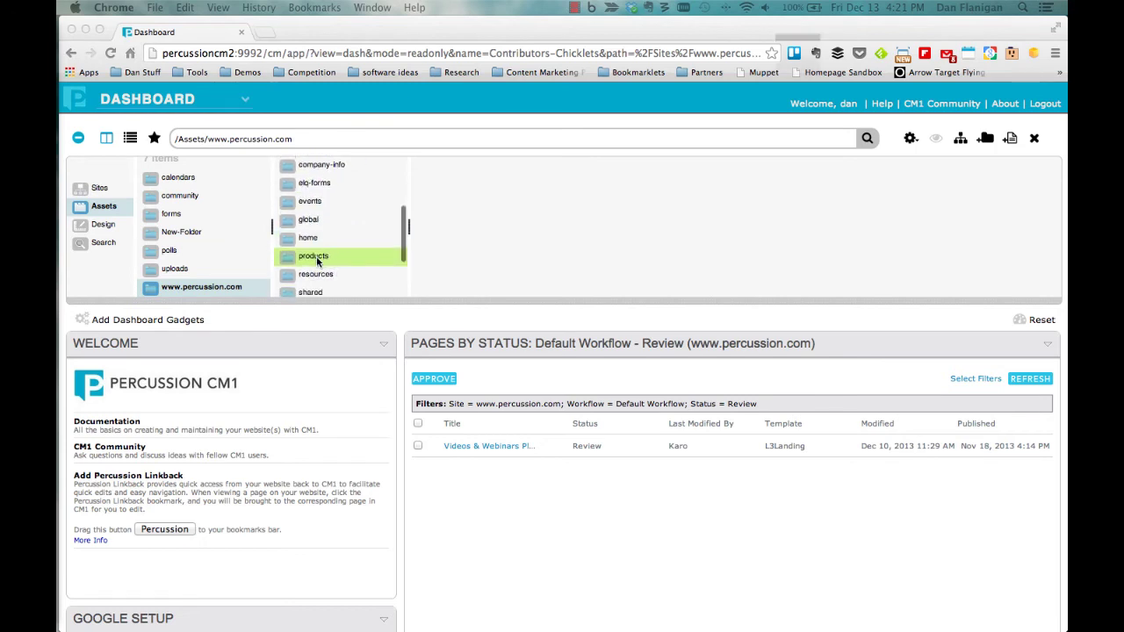
Step: Browse through resources, HTML and Images, then open the shared folder listing 41 assets
click(317, 275)
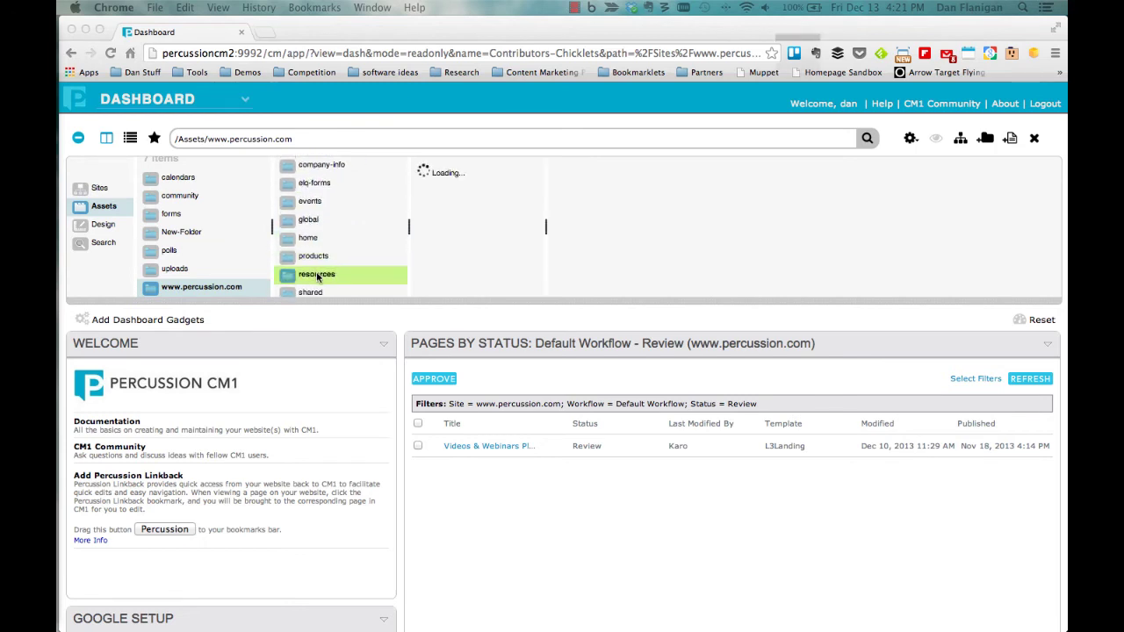
click(460, 243)
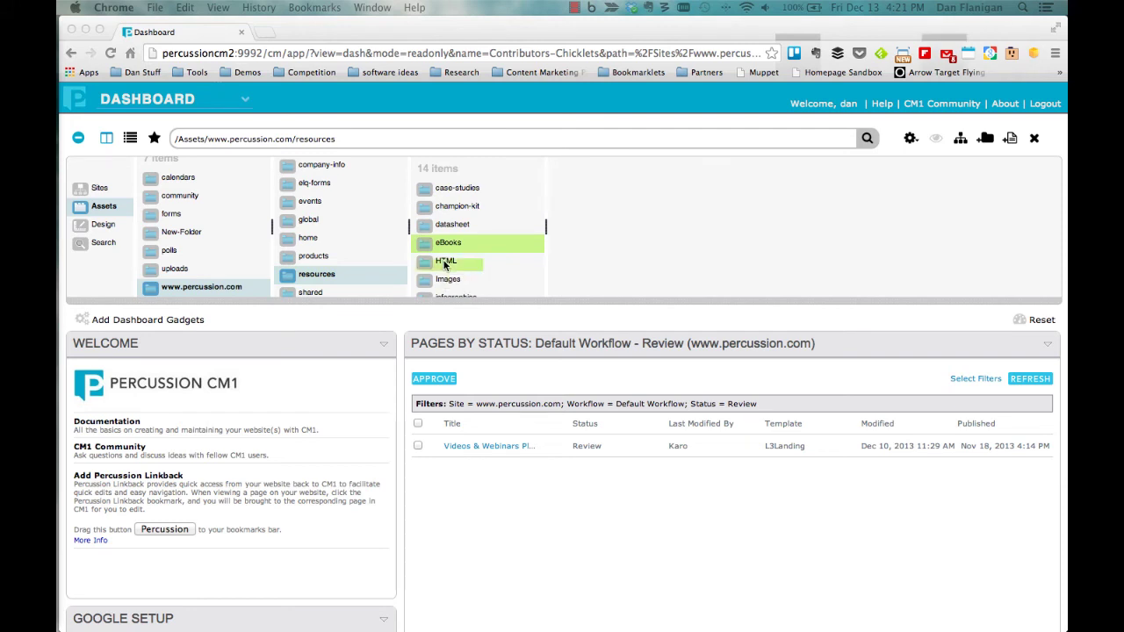
click(445, 261)
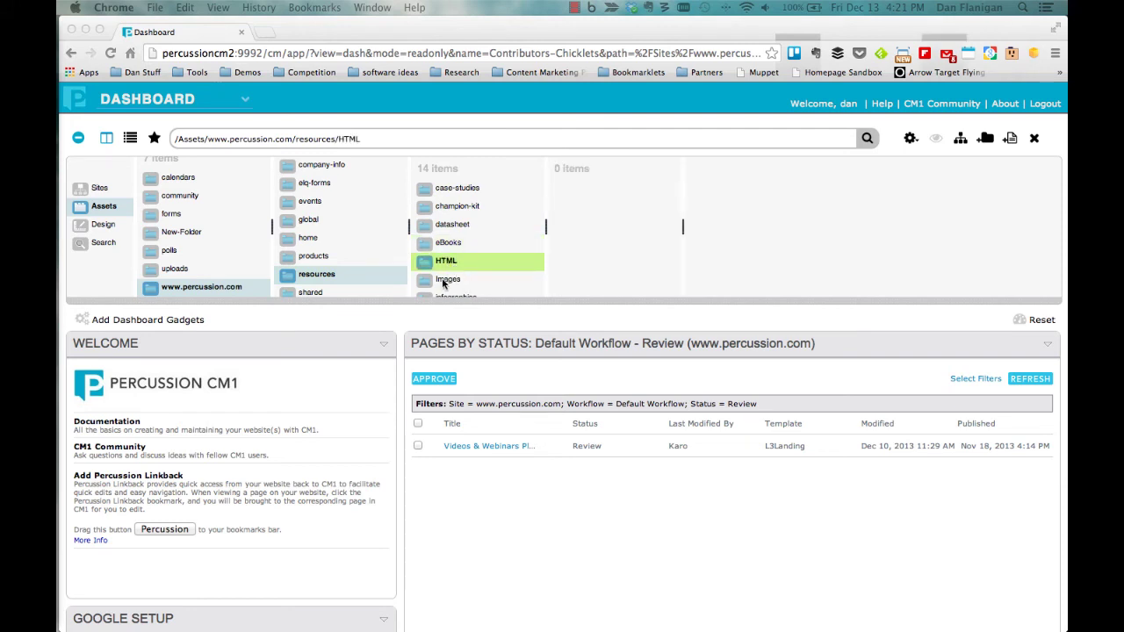
click(446, 280)
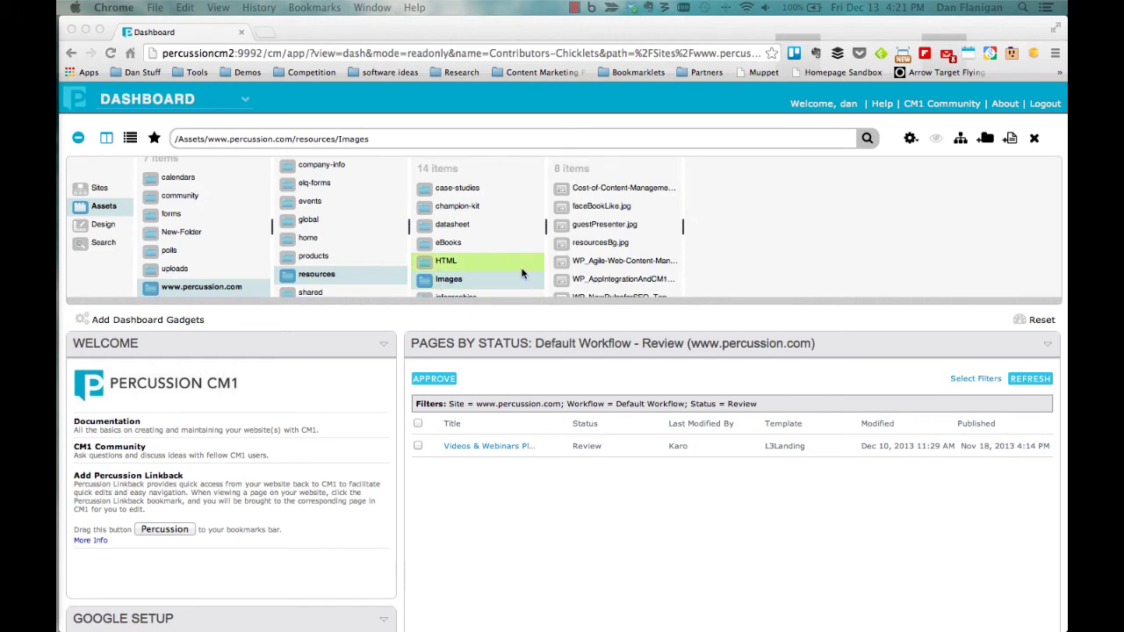
scroll(507, 273, down, 2)
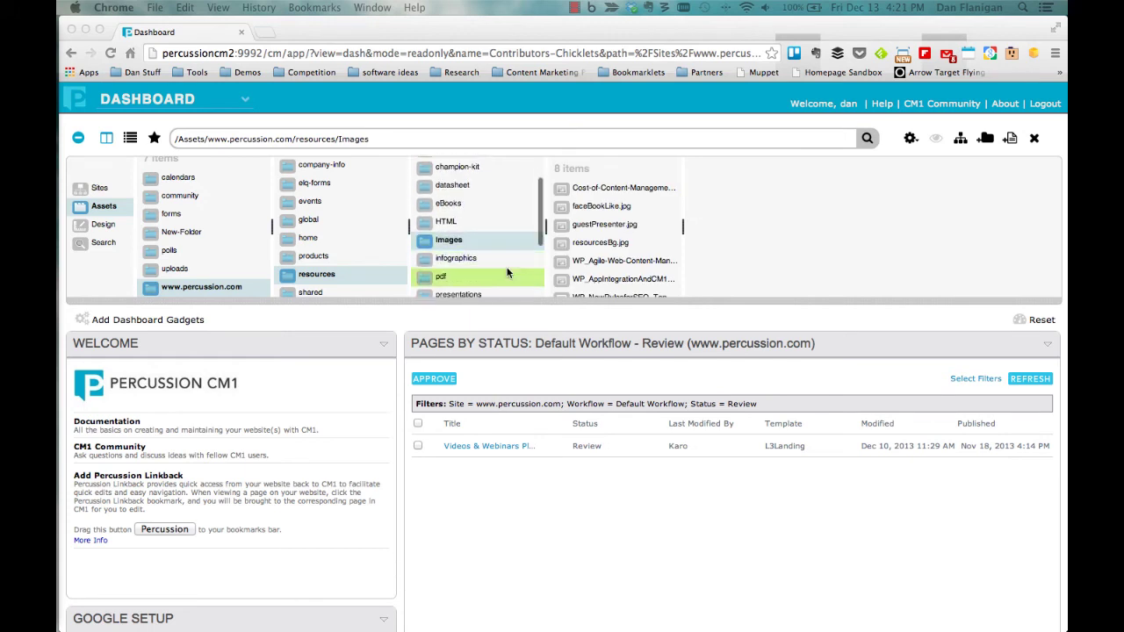
key(XF86AudioLowerVolume)
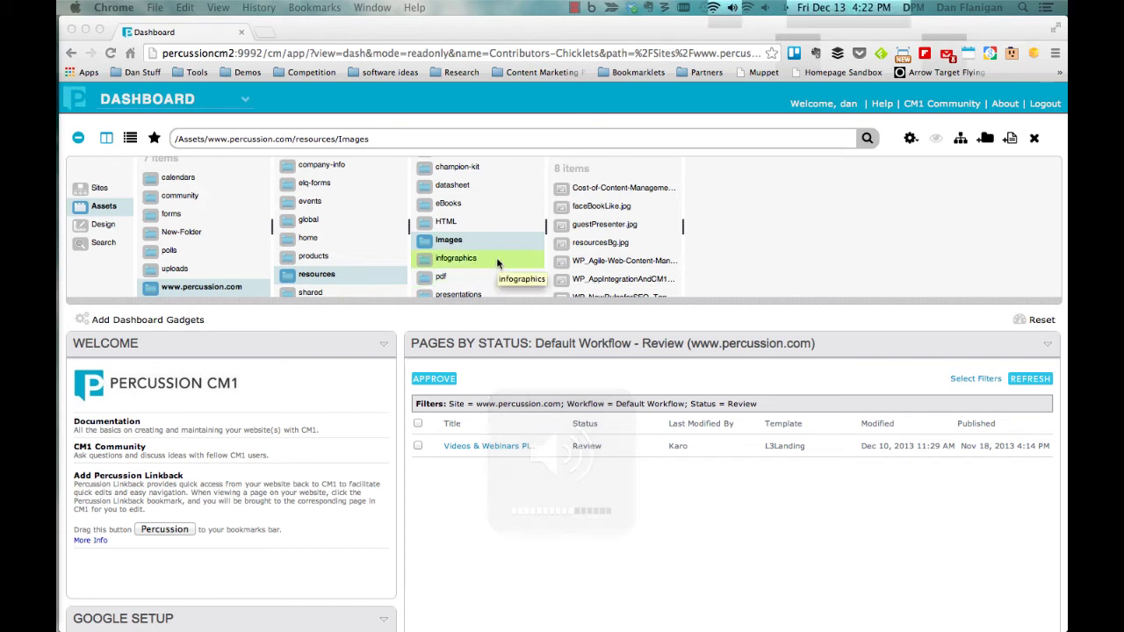
scroll(474, 250, down, 5)
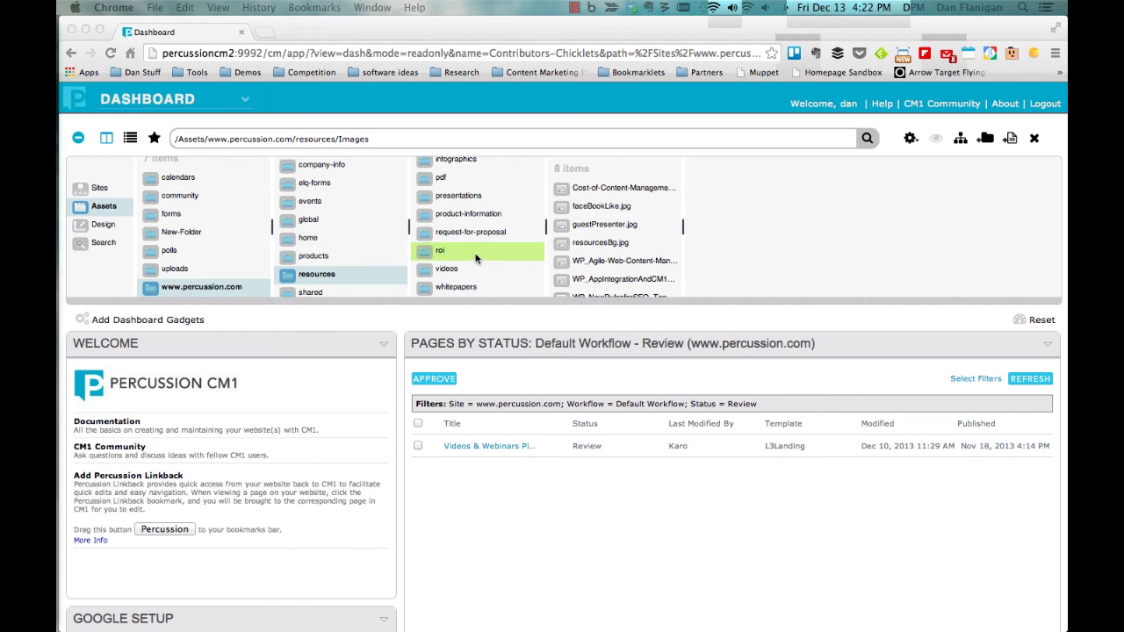
scroll(373, 281, down, 1)
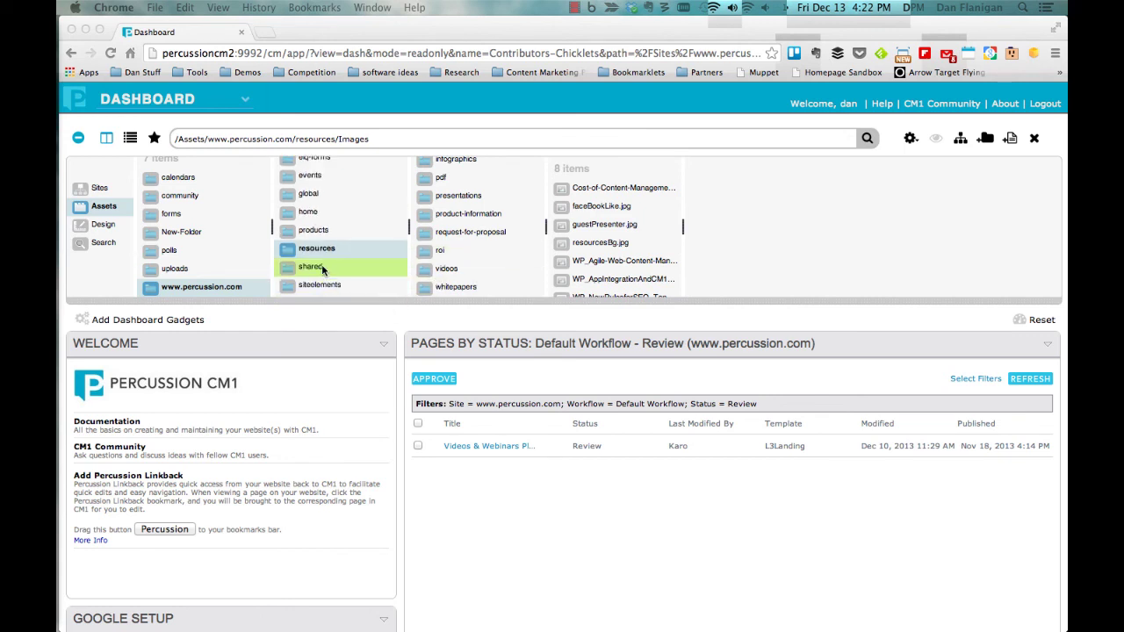
click(325, 268)
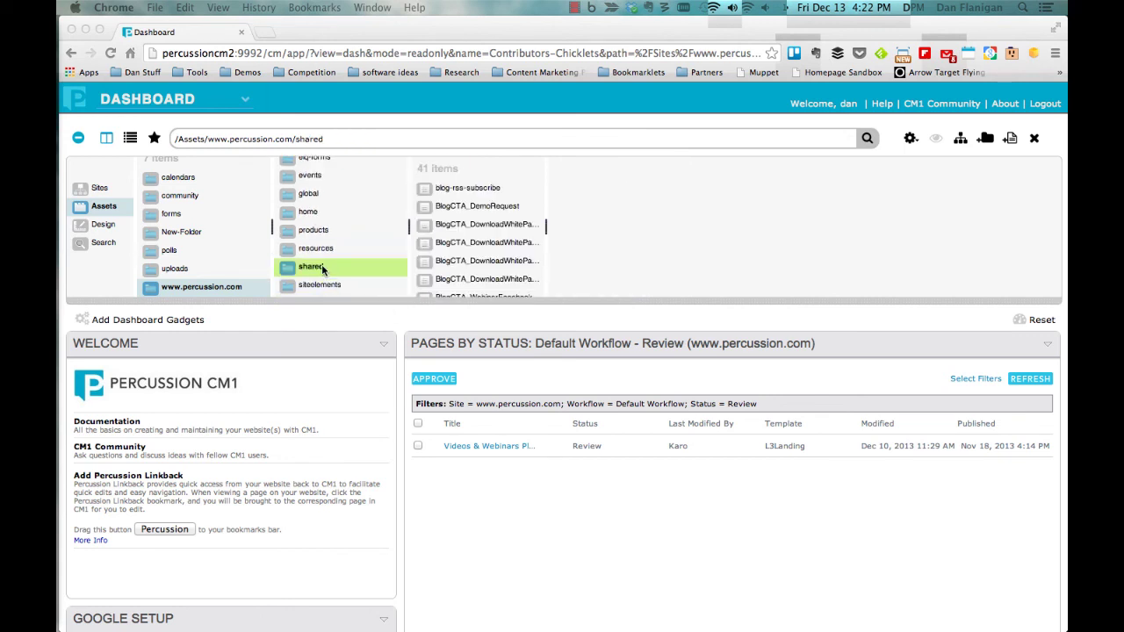
Step: Preview blog-rss-subscribe, BlogCTA_DemoRequest, then BlogCTA_DownloadWhitePaper_BtoBMag in turn
double_click(474, 189)
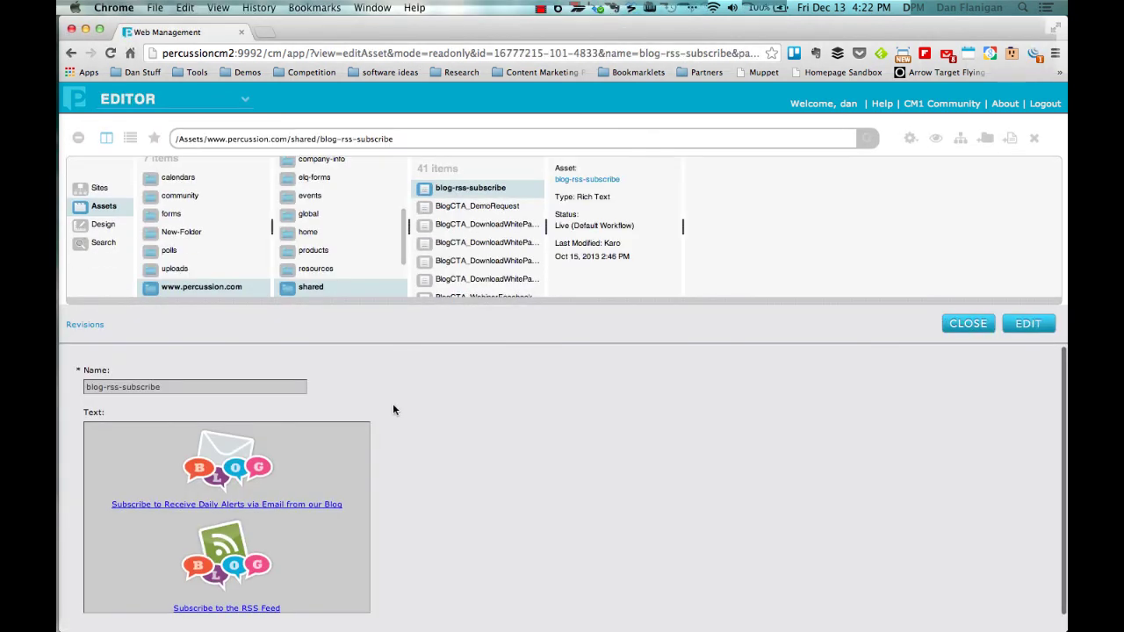
double_click(468, 207)
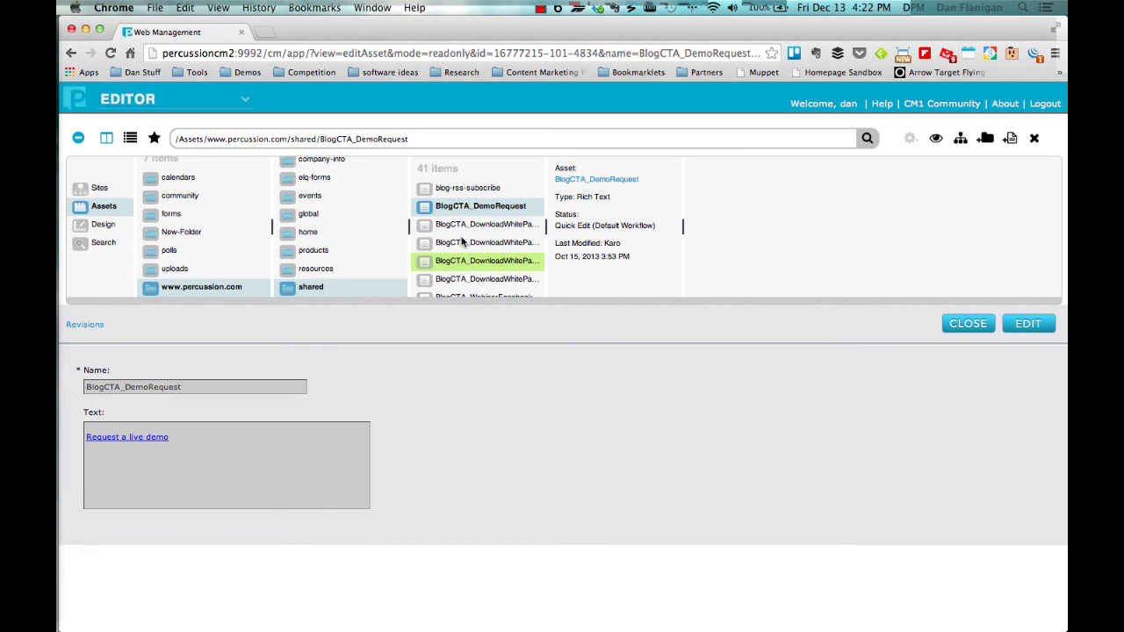
double_click(481, 226)
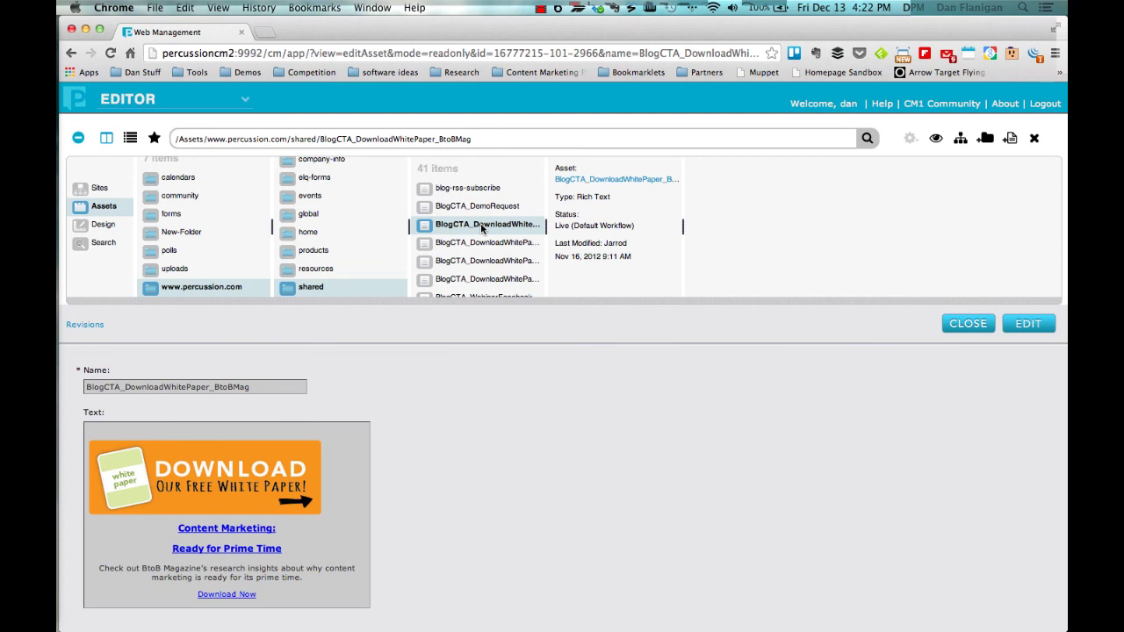
click(481, 225)
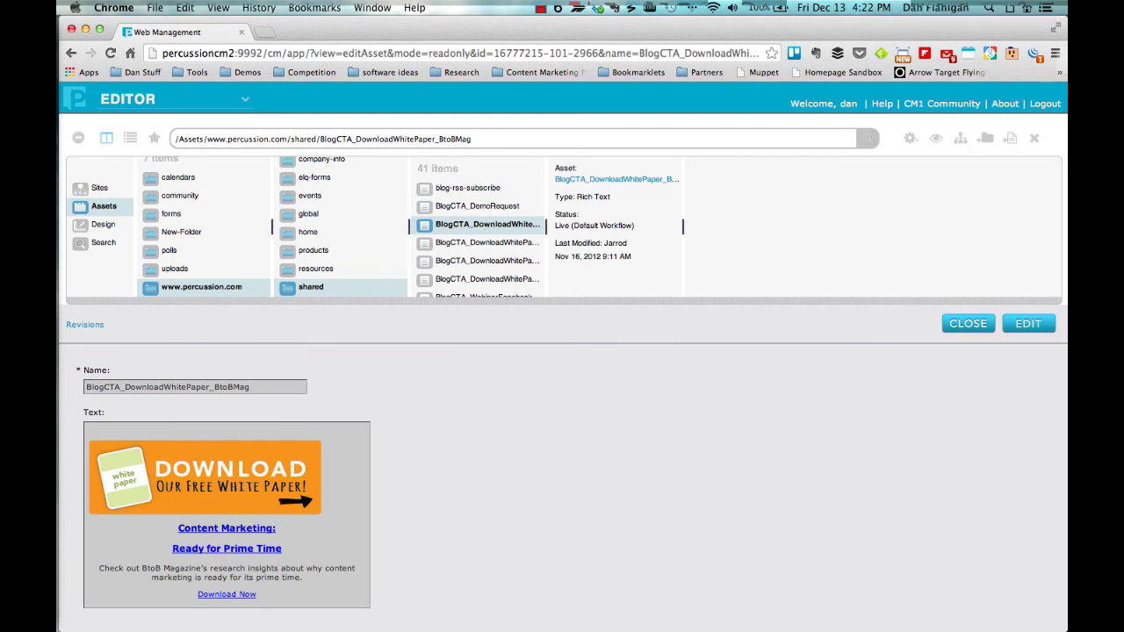